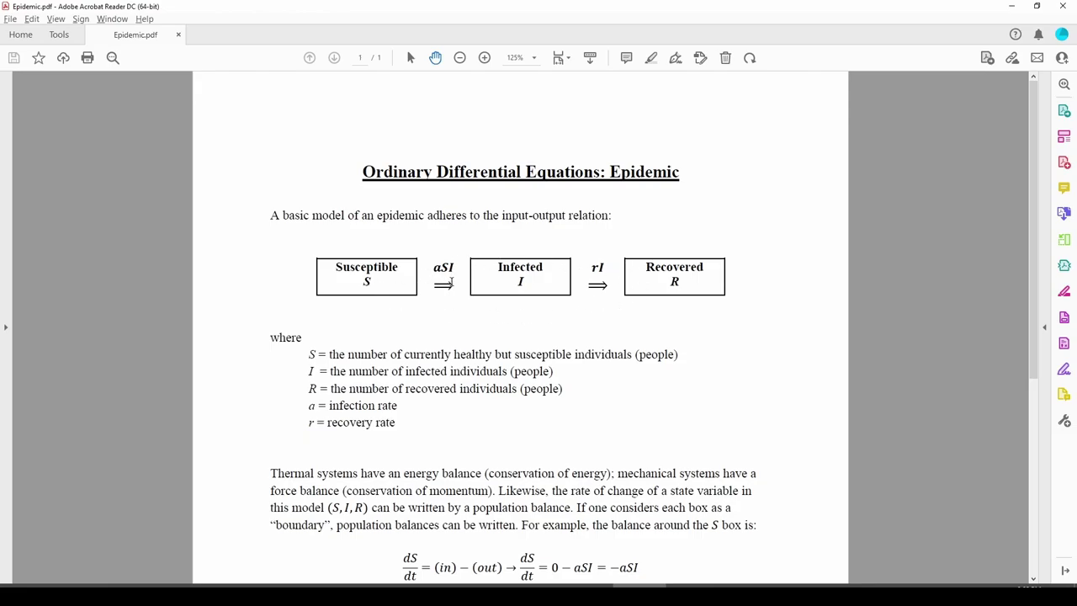
Step: Scroll the epidemic PDF down to the parameter estimates a = 0.002/7 and r = 0.15/day
scroll(454, 290, "down", 4)
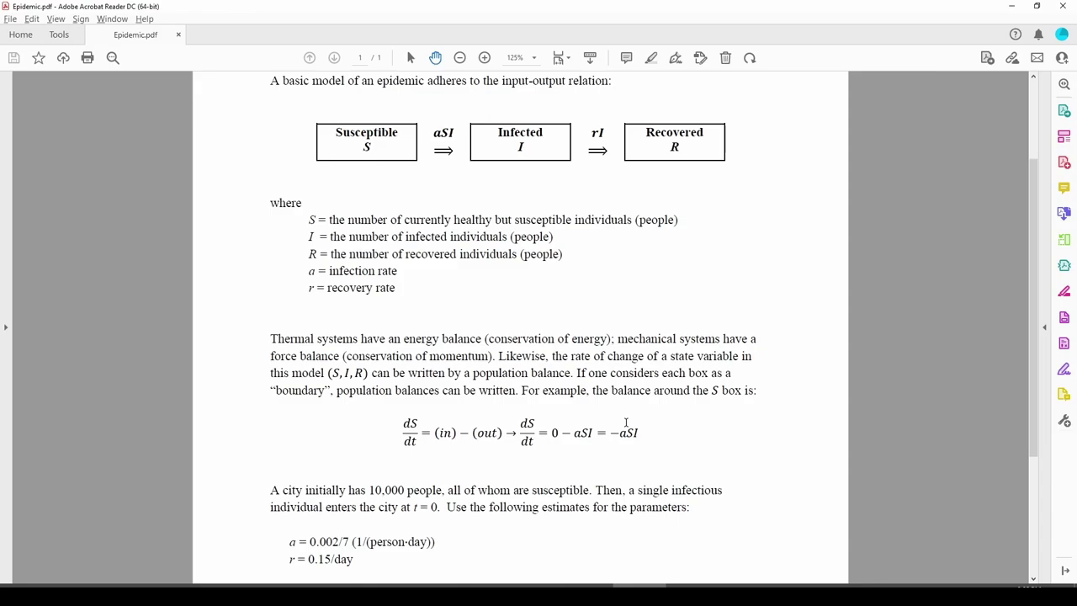
Step: Switch to the lecture slides and append −aSI to the dS/dt equation on slide 1
key("alt+Tab")
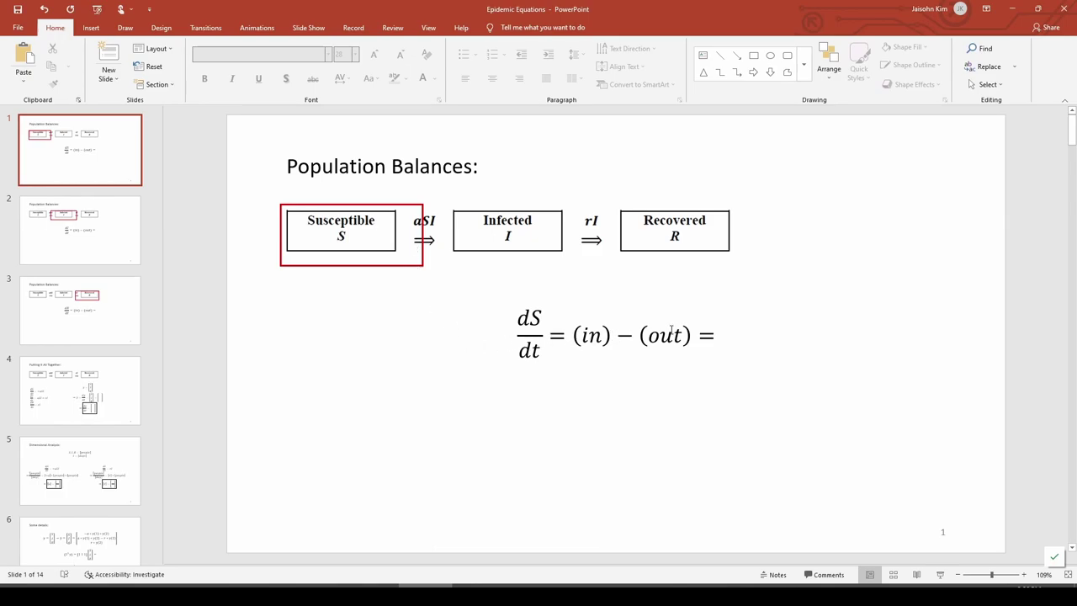
left_click(712, 337)
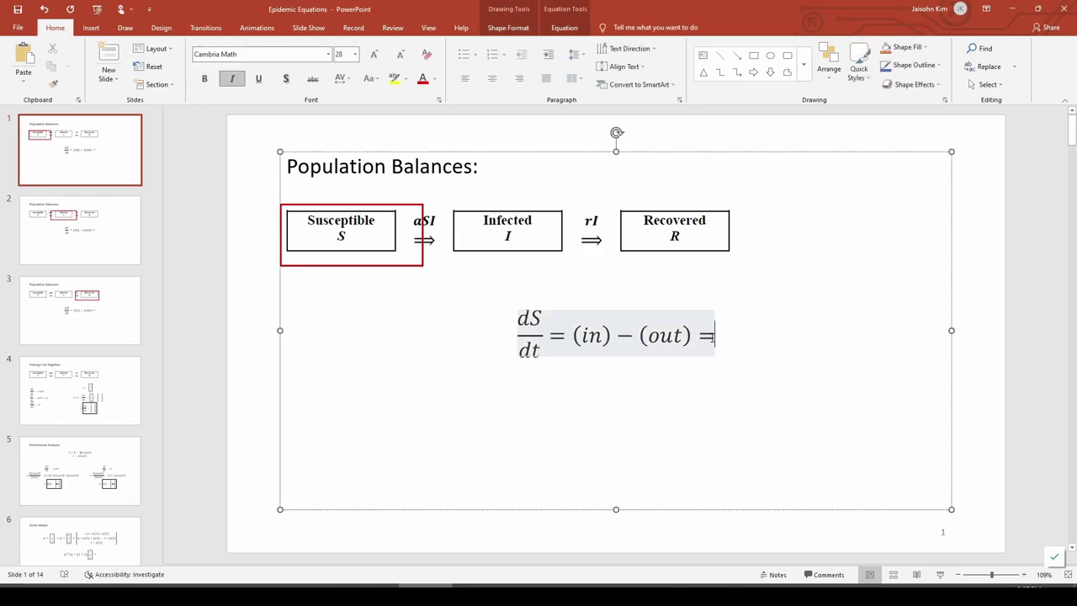
type("-aSI")
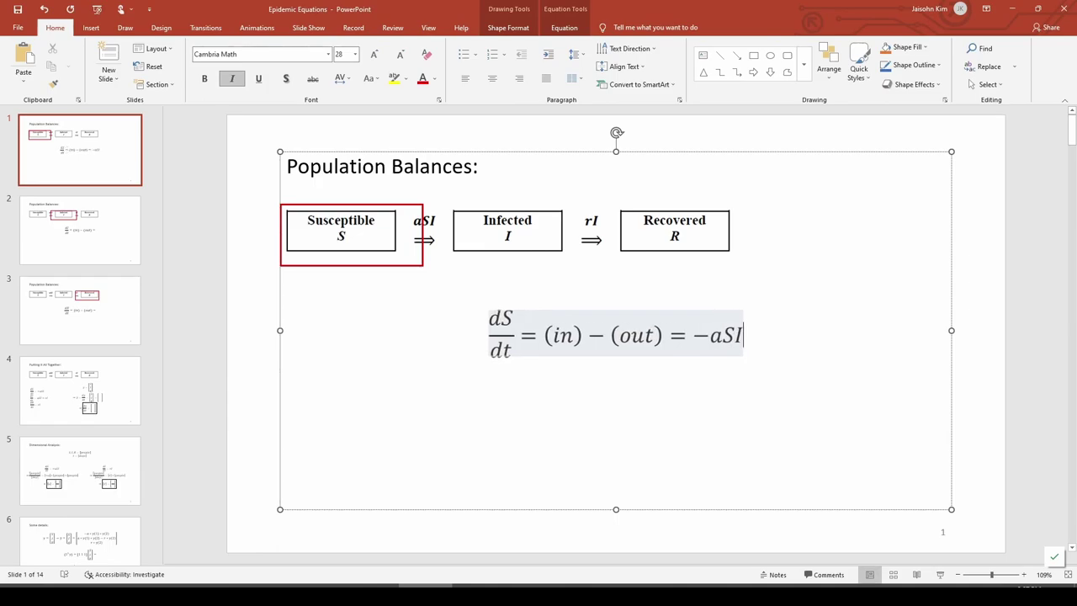
Step: On the Infected balance slide, complete the equation as dI/dt = aSI − rI
left_click(97, 232)
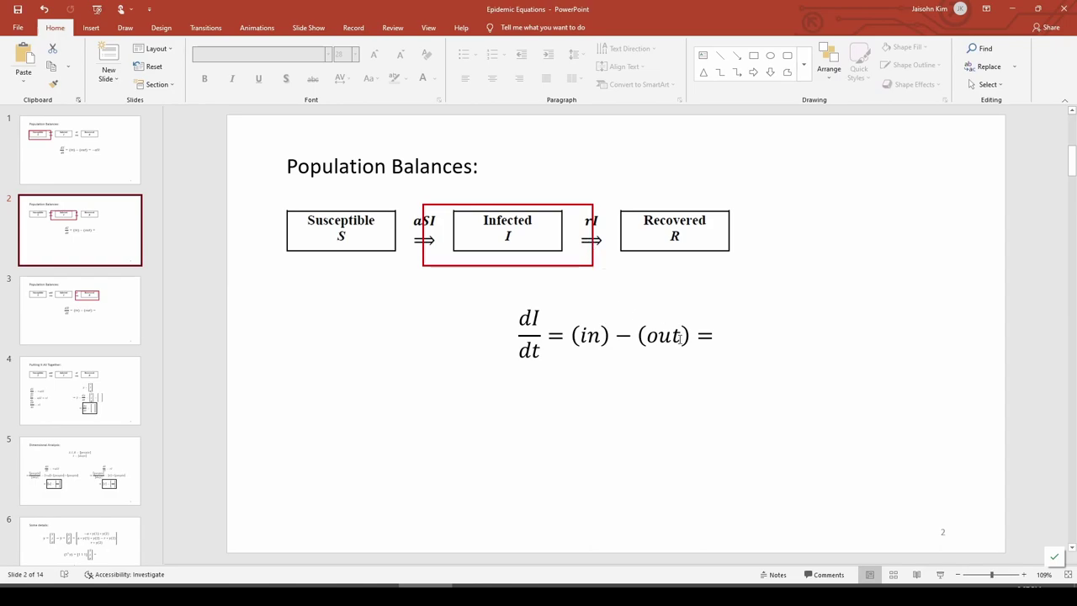
left_click(708, 343)
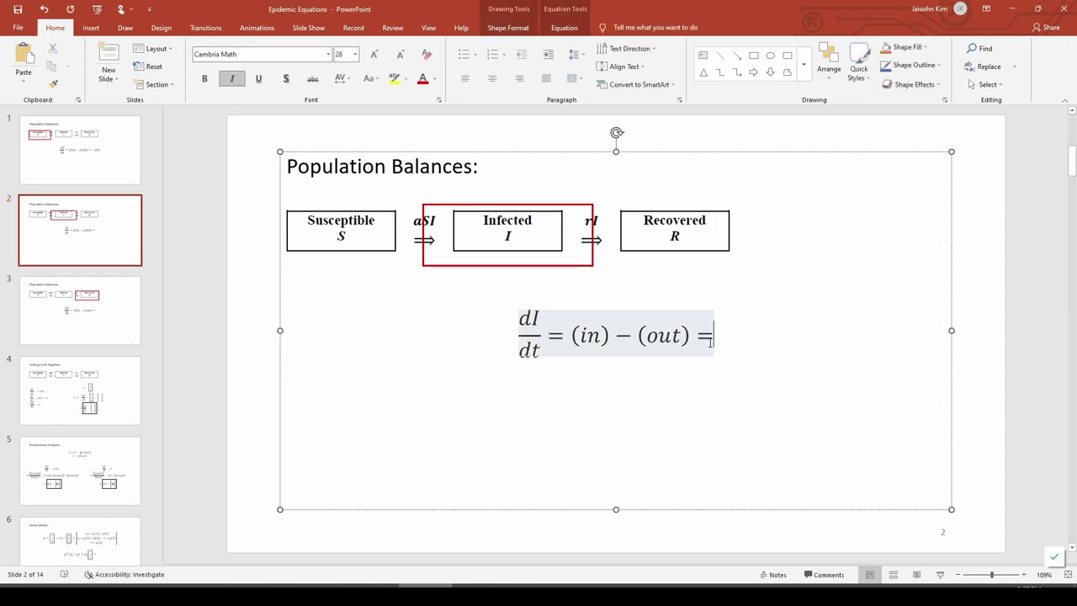
type("aSI-rI")
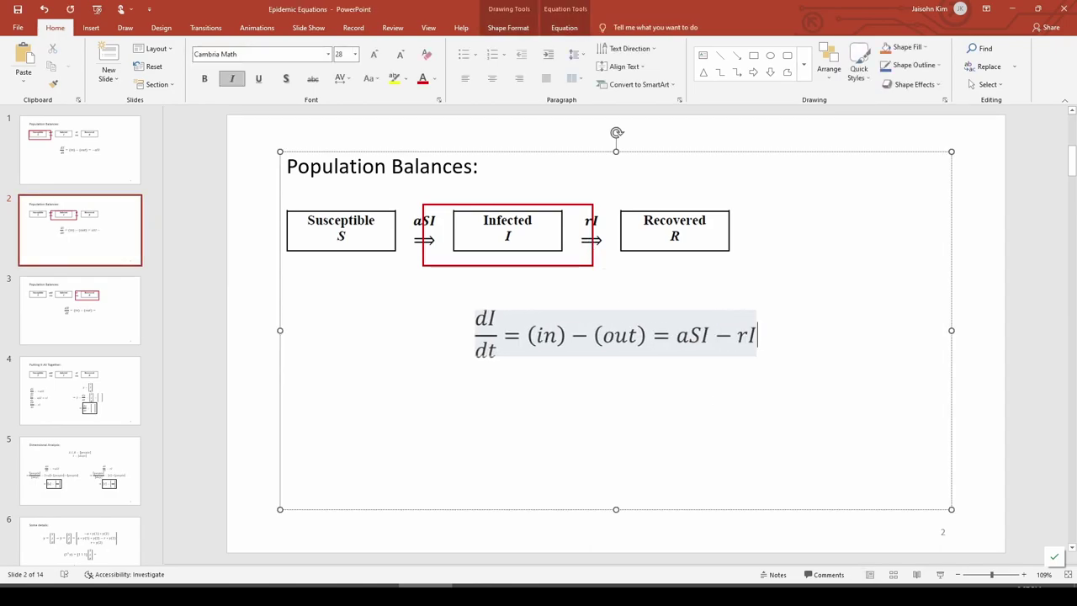
left_click(695, 437)
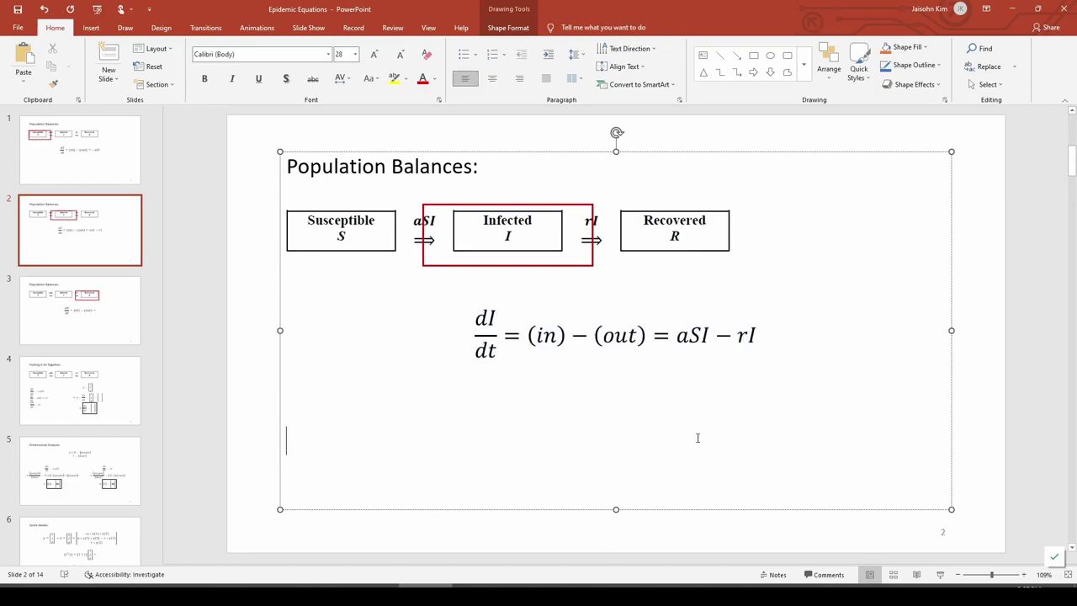
Step: On the Recovered balance slide, complete the equation as dR/dt = rI
left_click(115, 328)
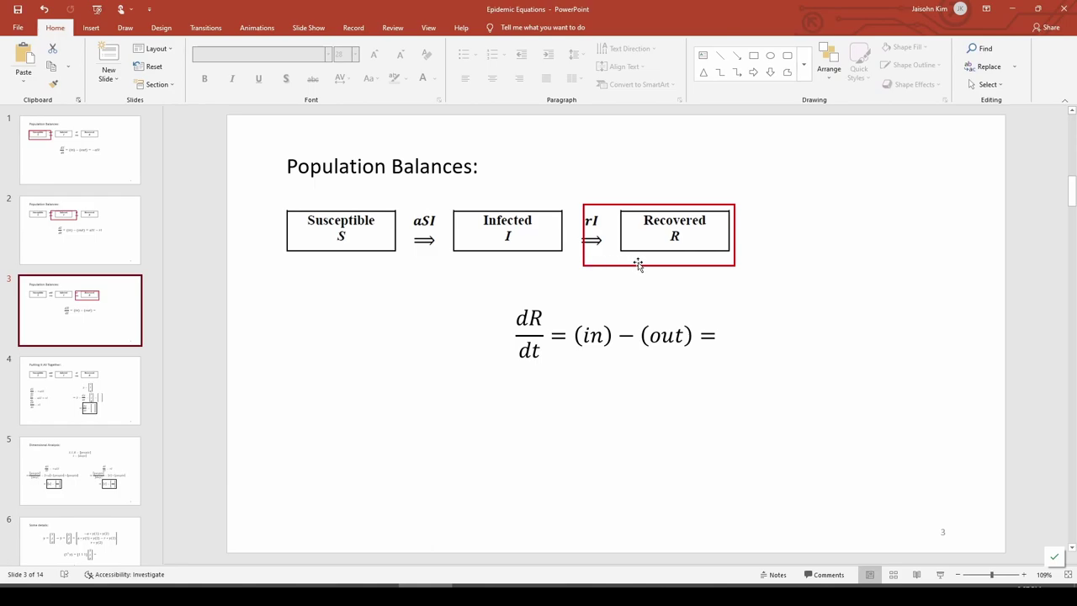
left_click(714, 339)
type("rI")
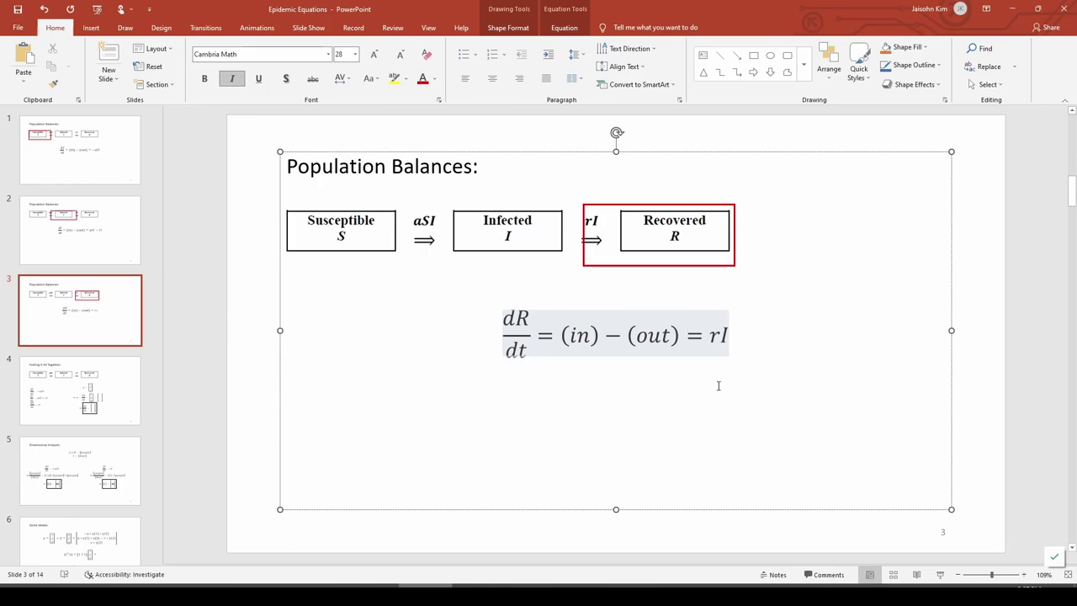
left_click(122, 379)
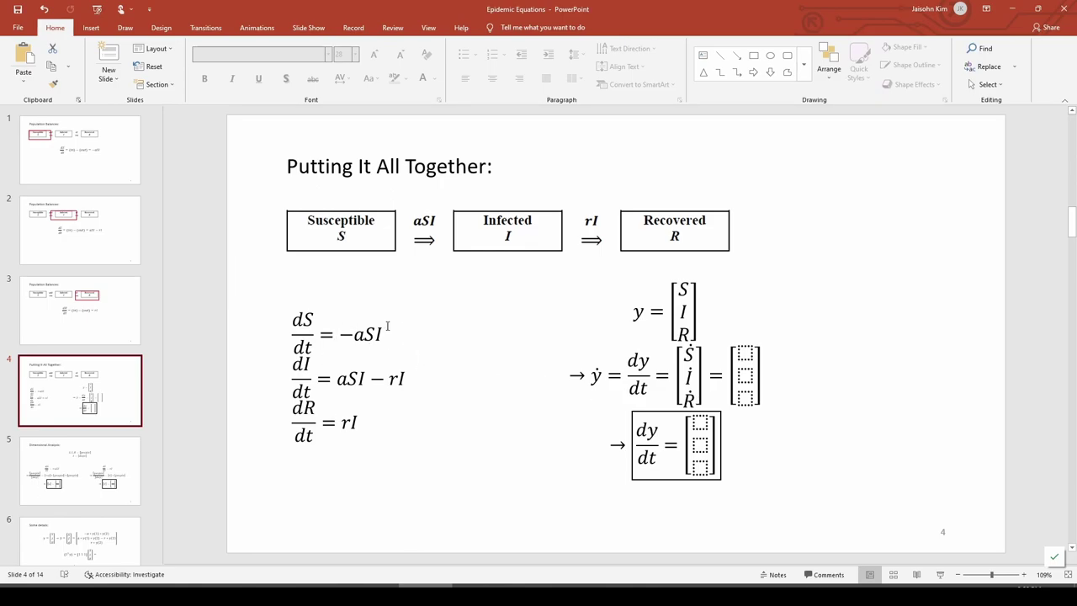
Step: Enter −aSI, aSI − rI and rI as the three right-hand matrix entries for Ṡ, İ, Ṙ
left_click(764, 384)
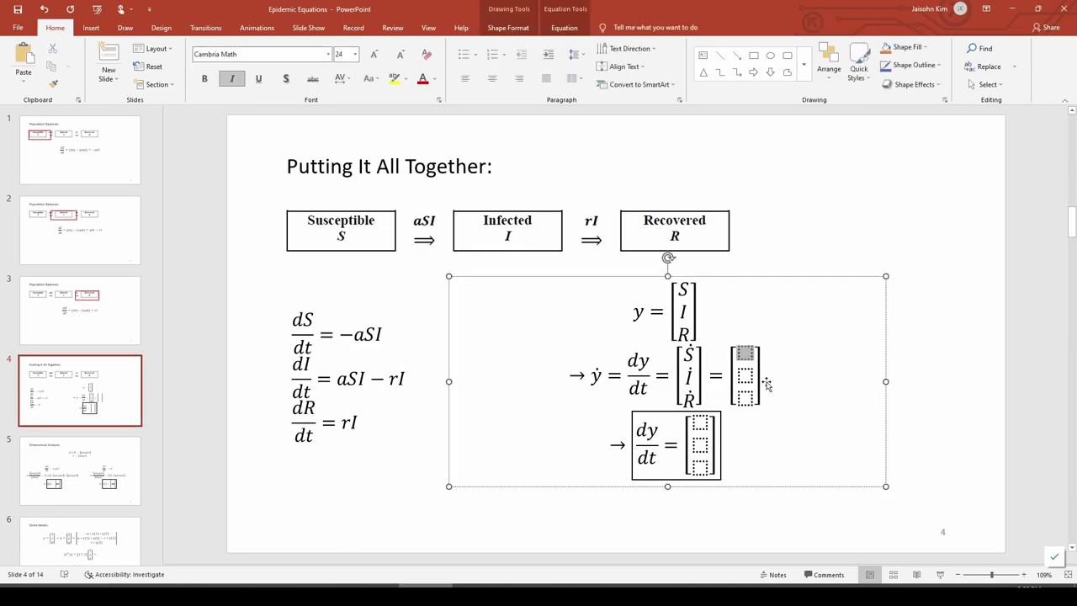
type("-aSI")
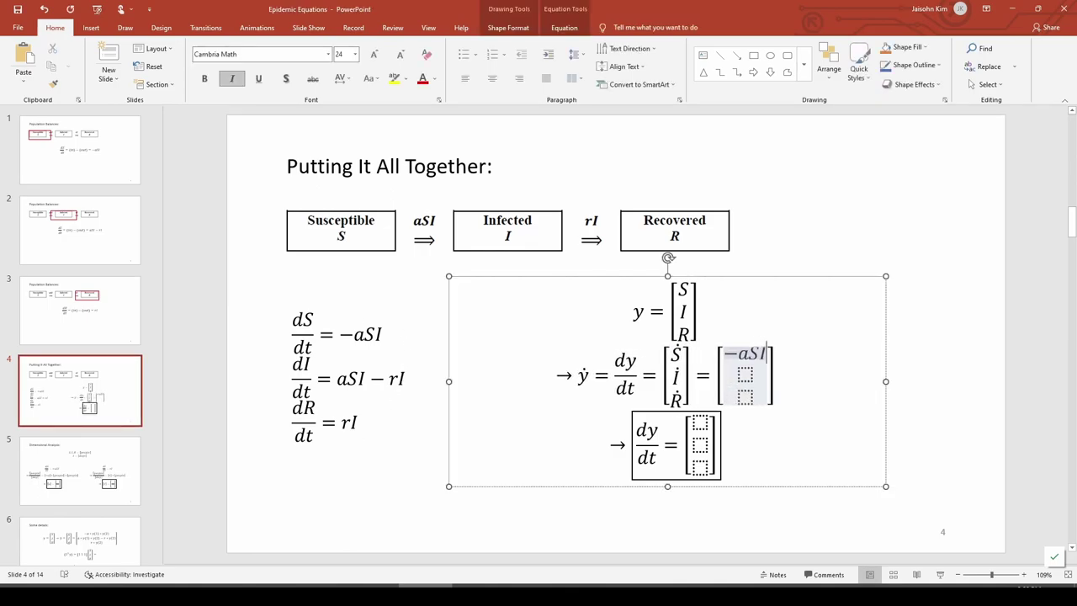
key("Down")
type("aSI-rI")
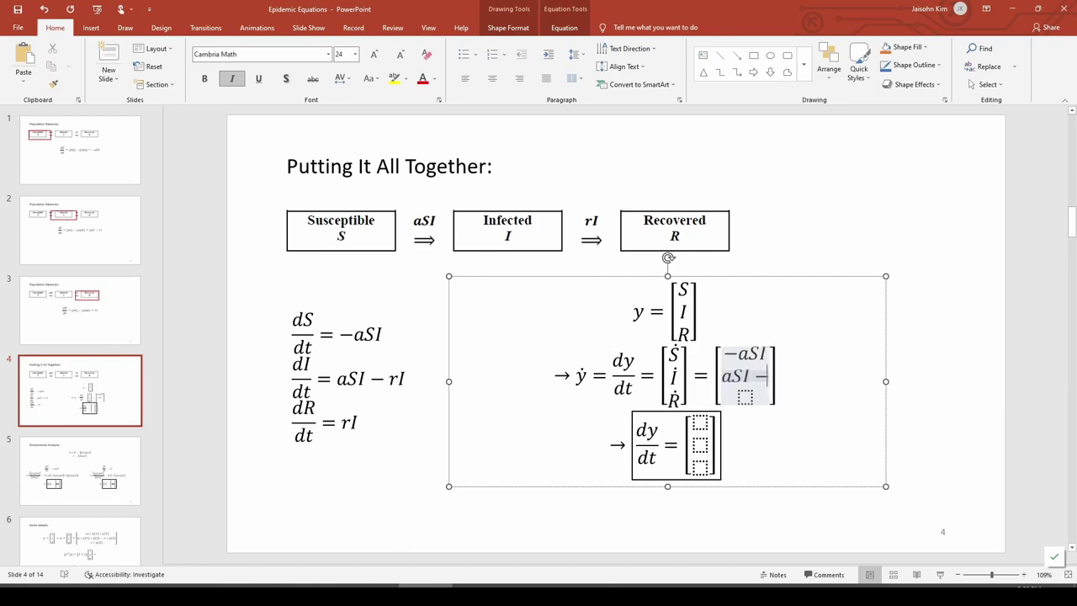
key("Down")
type("rI")
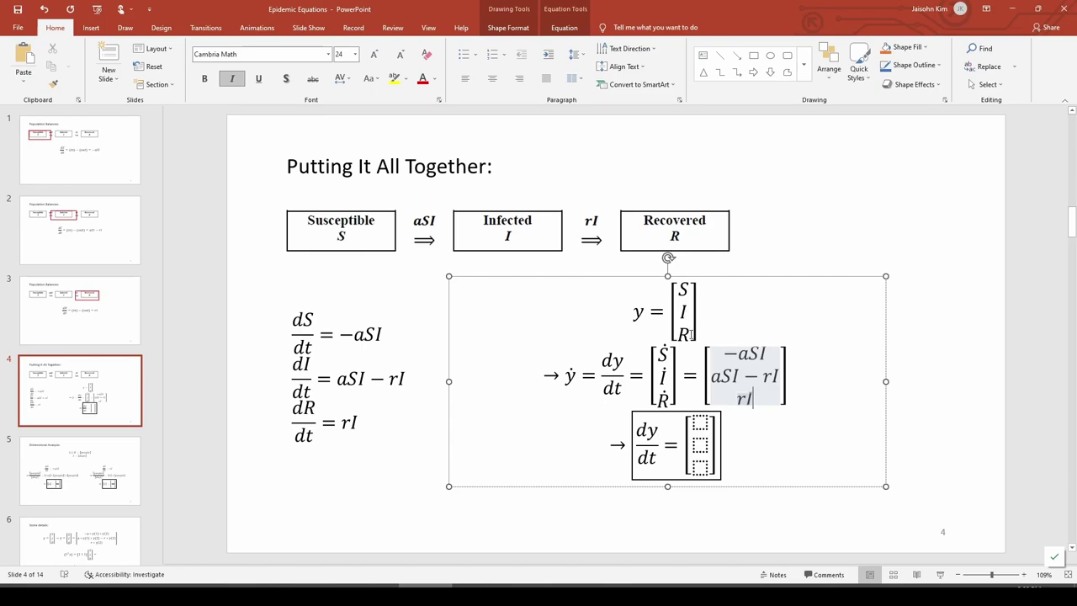
Step: Enter -a*y(1)*y(2), a*y(1)*y(2)-r*y(2) and r*y(2) into the boxed dy/dt matrix
left_click(698, 425)
type("-a*y(1)*y")
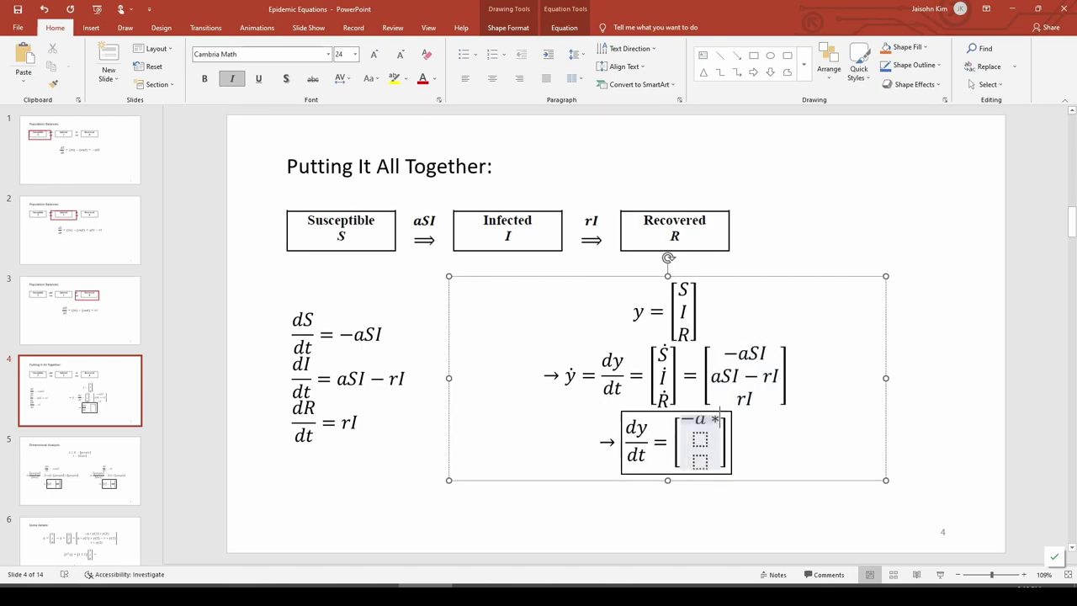
type("(2)")
left_click(700, 447)
type("a*y(1)*y(2)-r*y")
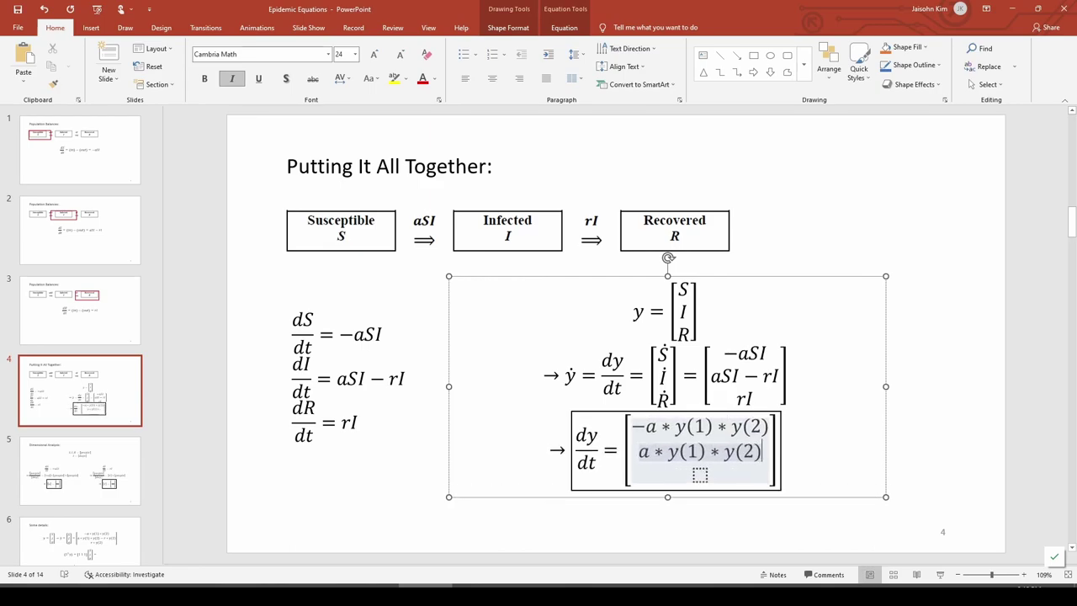
type("(2)")
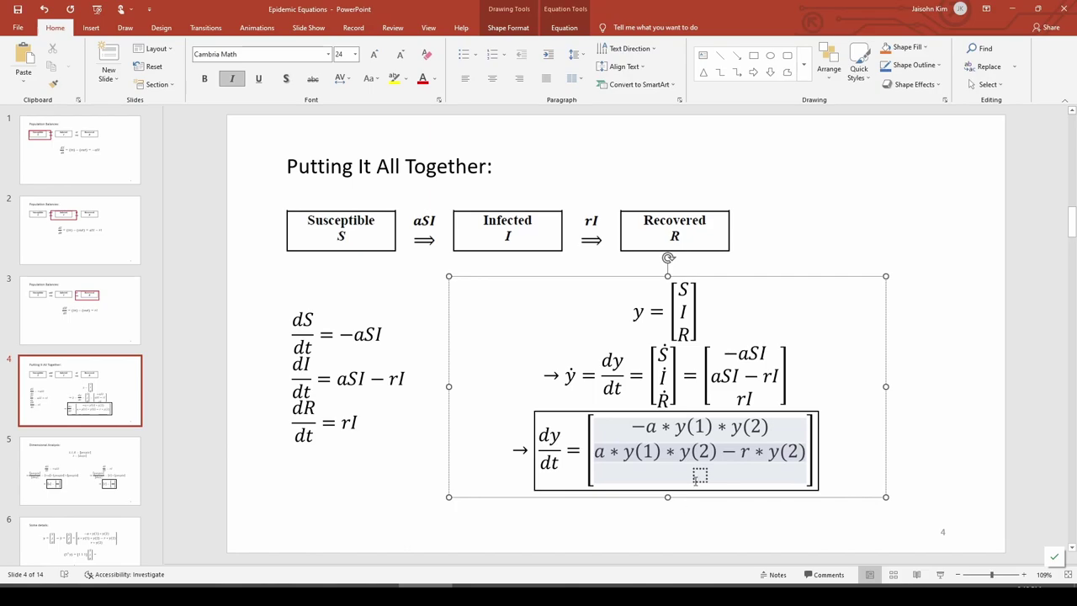
left_click(698, 474)
type("r * y(2)")
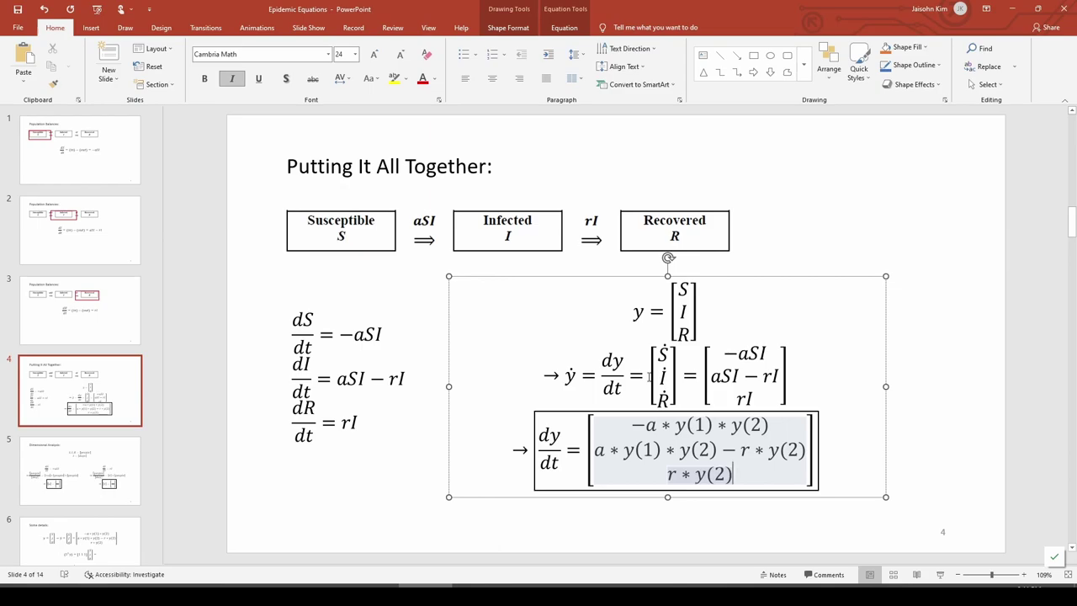
Step: Switch to slide 5, Dimensional Analysis, showing the people-per-day unit breakdown
left_click(134, 447)
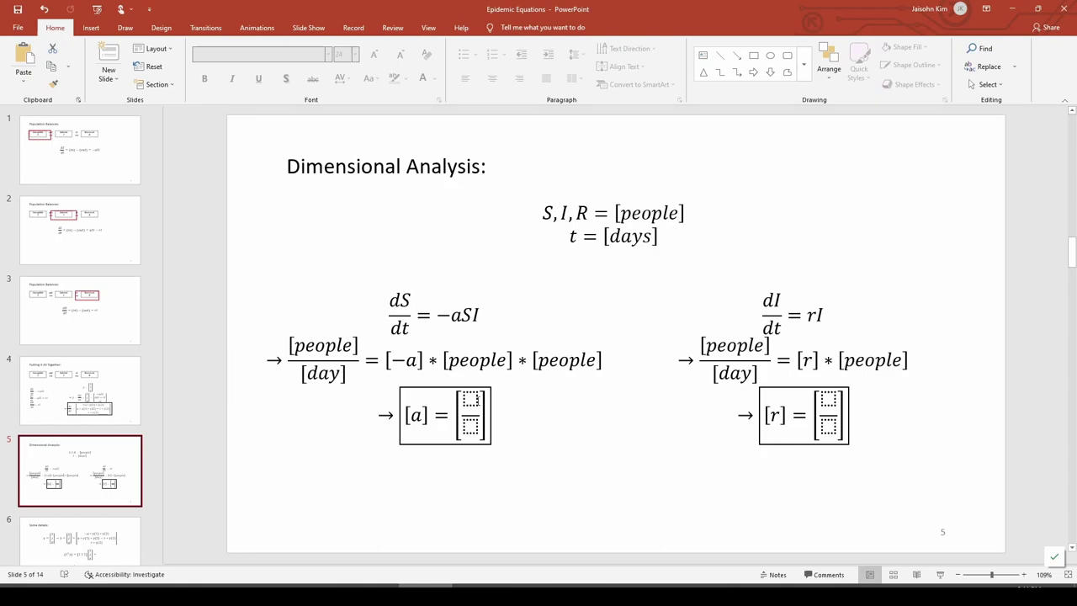
Step: Fill the [a] units fraction as 1 over people*day
left_click(471, 399)
type("1")
left_click(476, 426)
type("people*day")
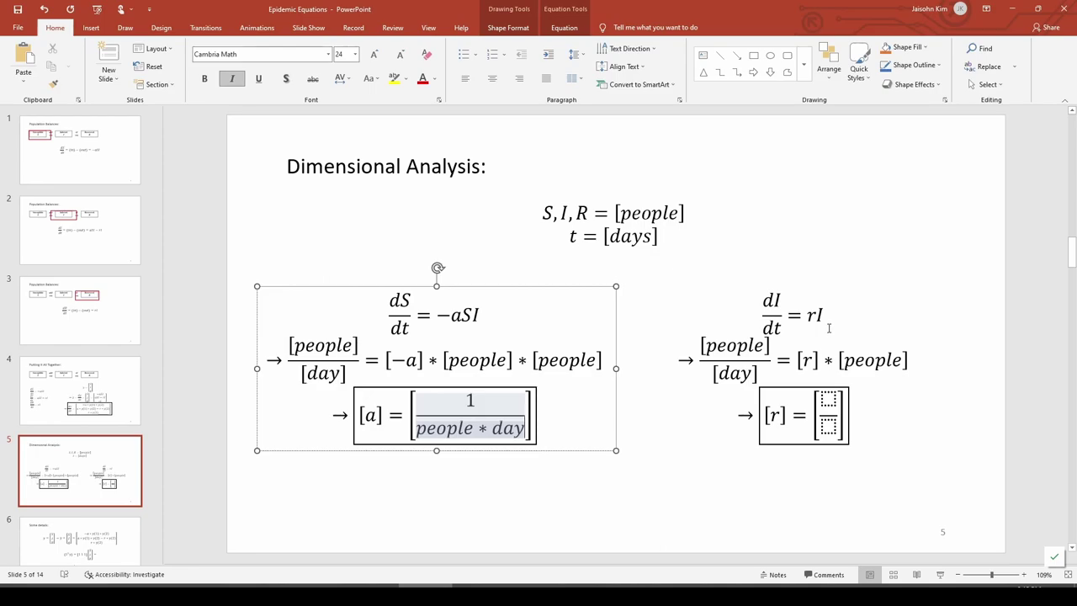
Step: Fill the [r] units fraction as 1 over day
left_click(828, 402)
type("1")
key("Down")
type("day")
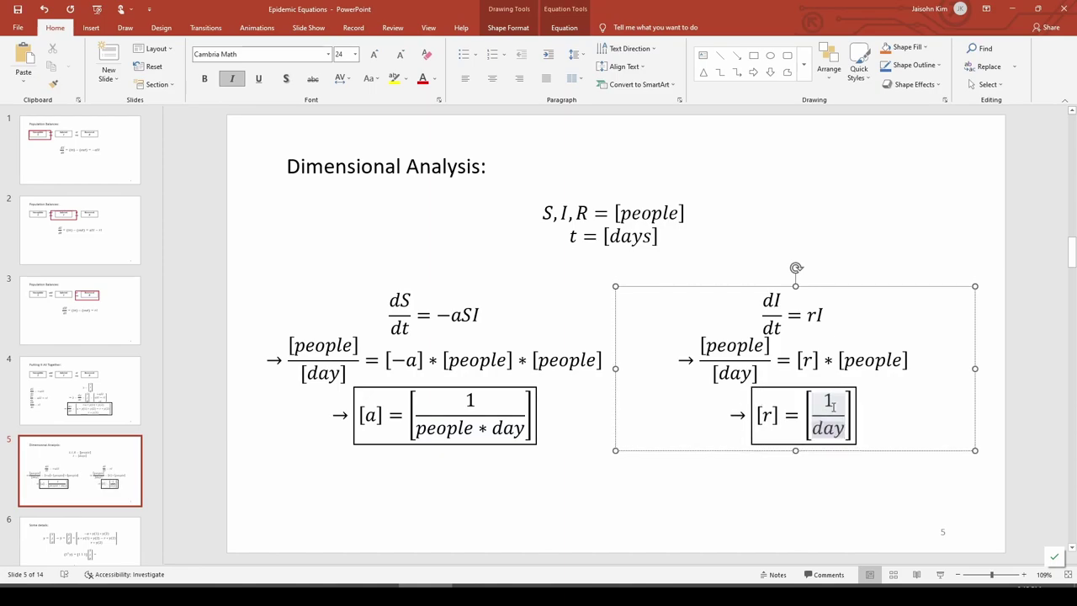